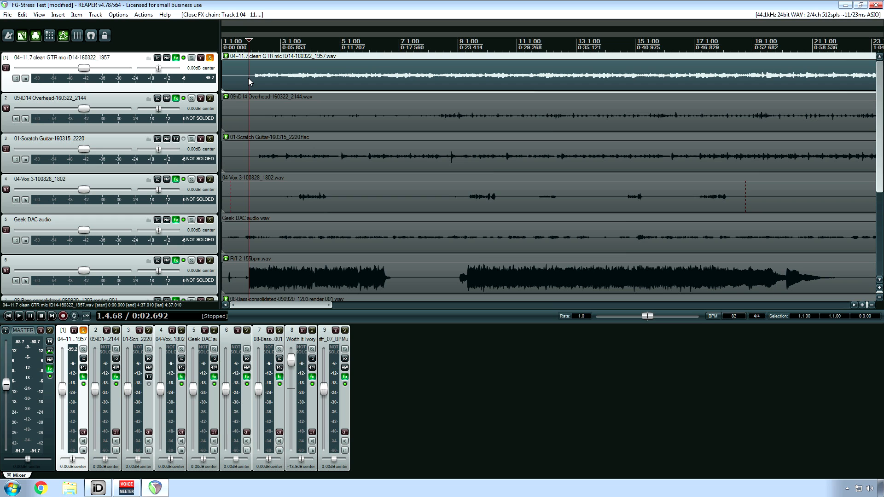
Step: Open the clean guitar track's effects chain and view the PINK and Virtual Mix Rack plug-ins
click(176, 58)
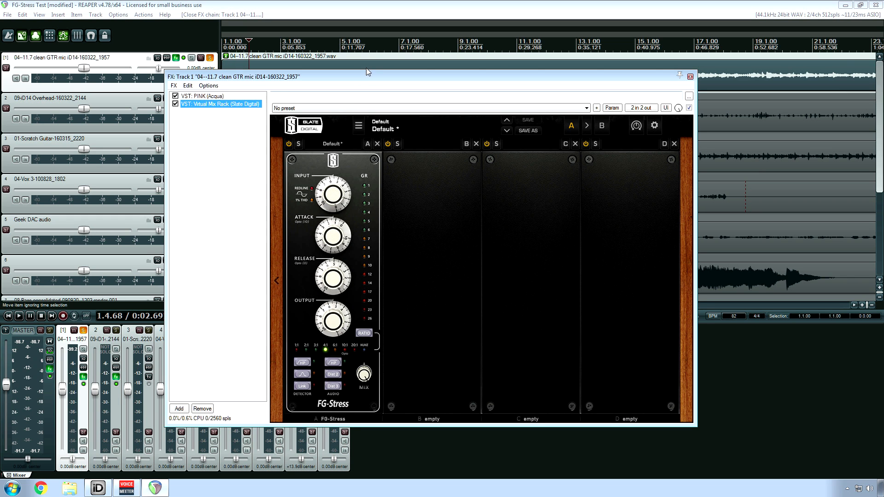
click(211, 106)
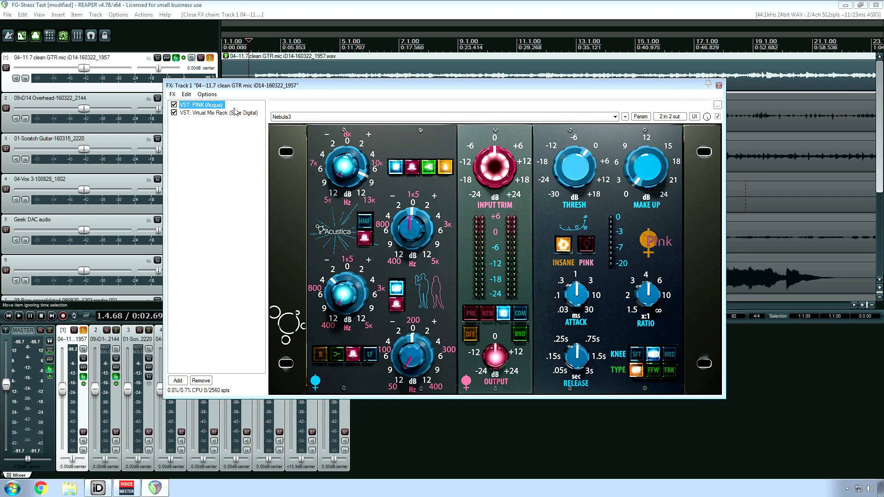
click(216, 113)
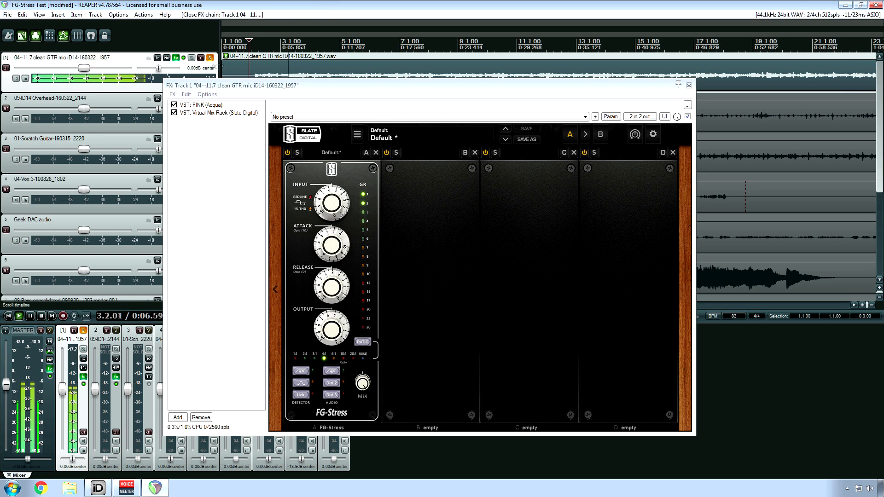
Step: Compare the clean guitar's sound with Virtual Mix Rack bypassed and active several times during playback
click(174, 113)
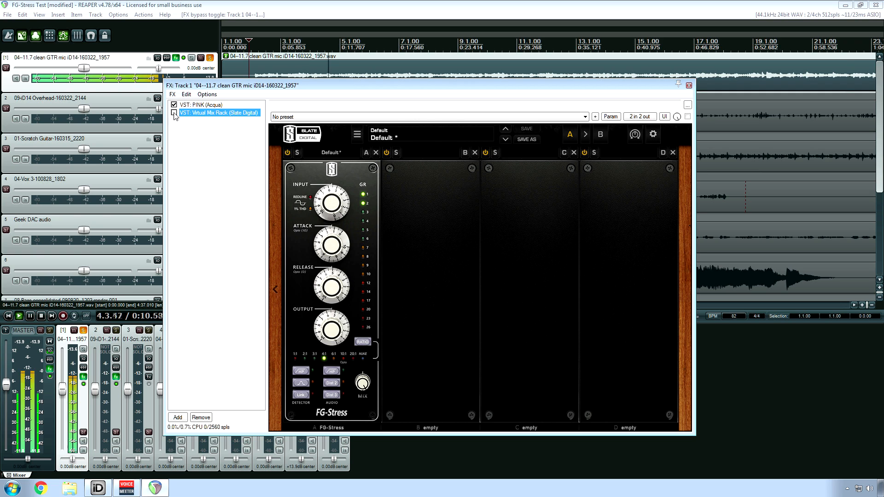
click(174, 113)
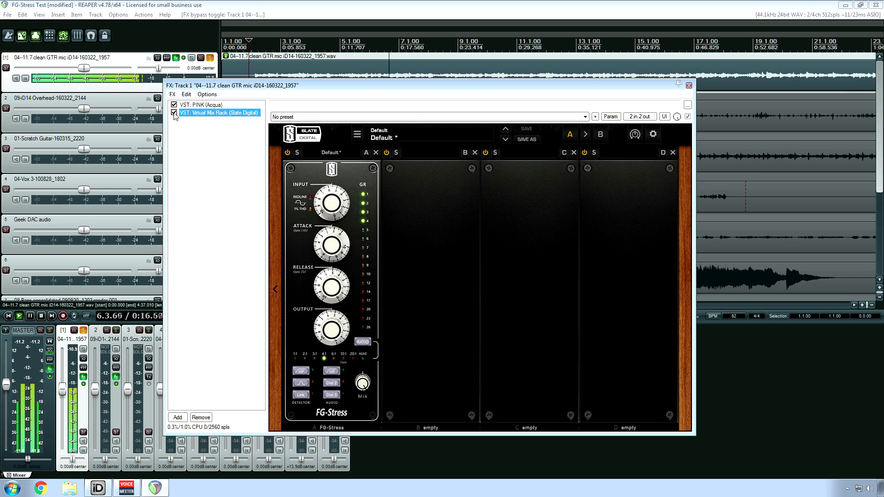
click(174, 113)
click(174, 113)
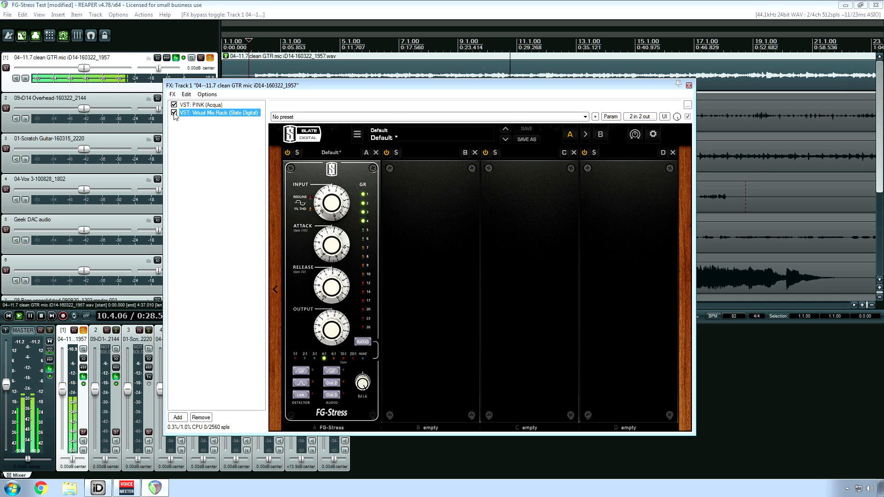
click(174, 113)
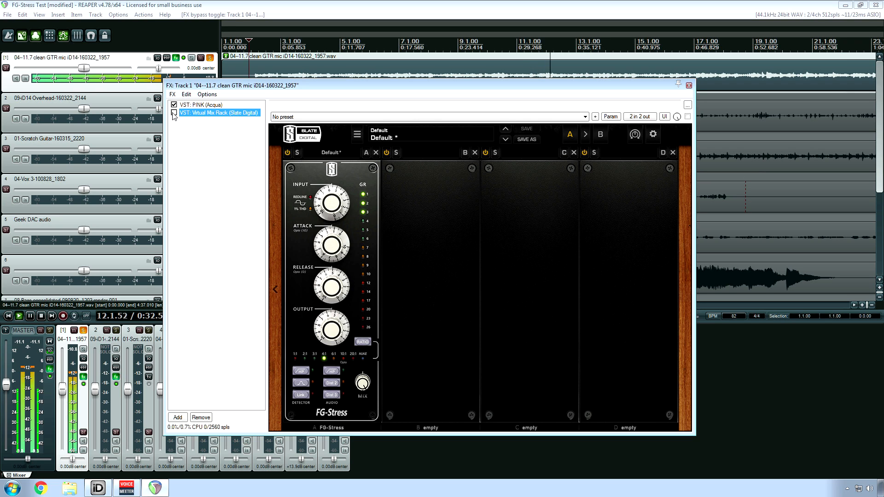
click(174, 113)
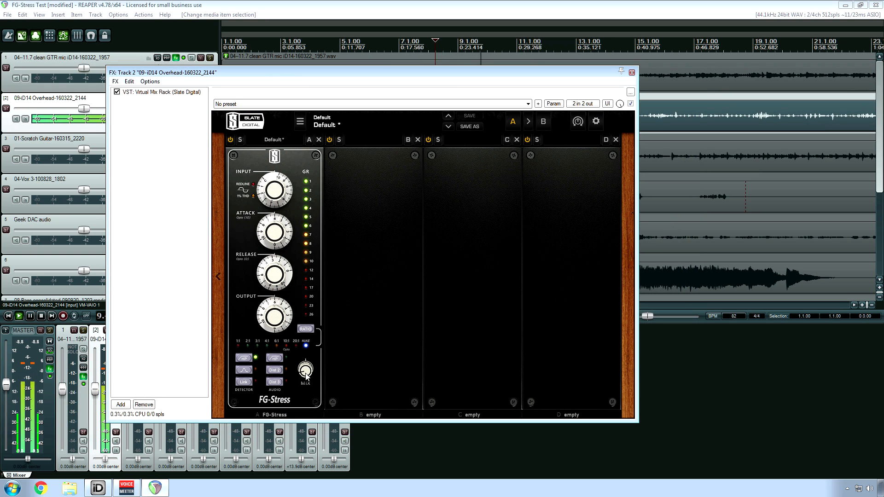
Step: Compare the overhead track with Virtual Mix Rack bypassed and active, and adjust the FG-Stress Mix knob
click(118, 93)
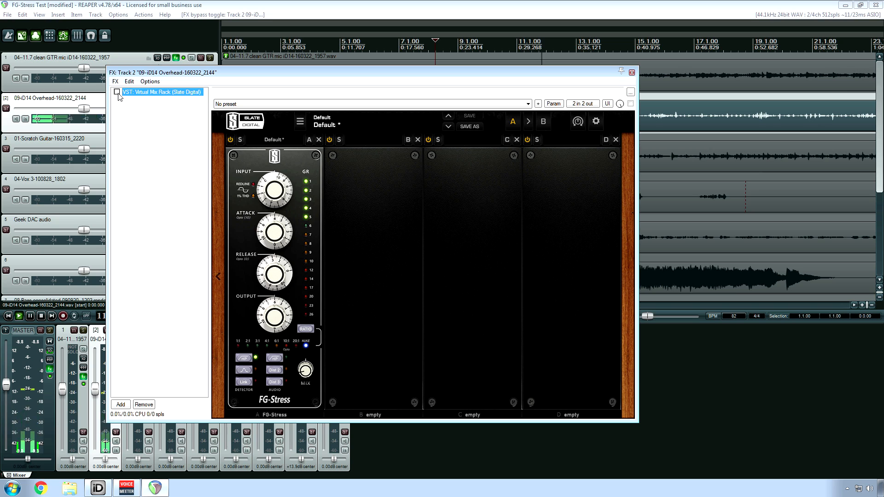
click(118, 93)
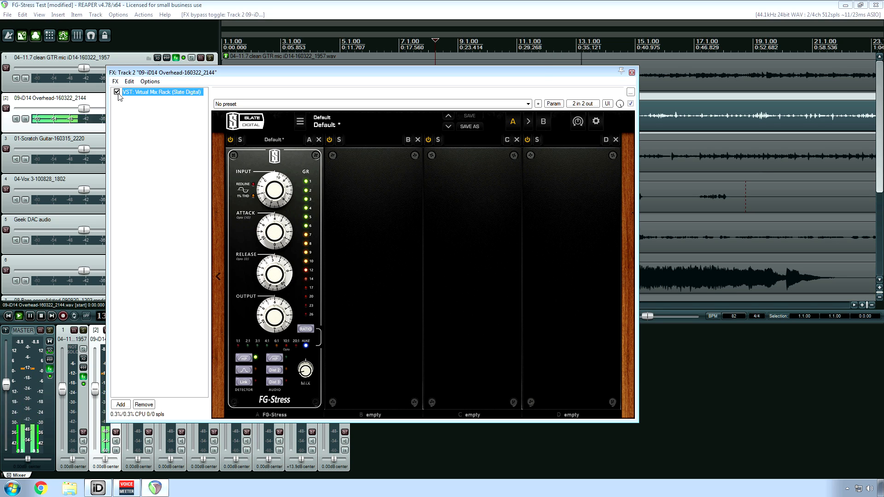
mouse_move(306, 370)
drag(306, 370, 306, 258)
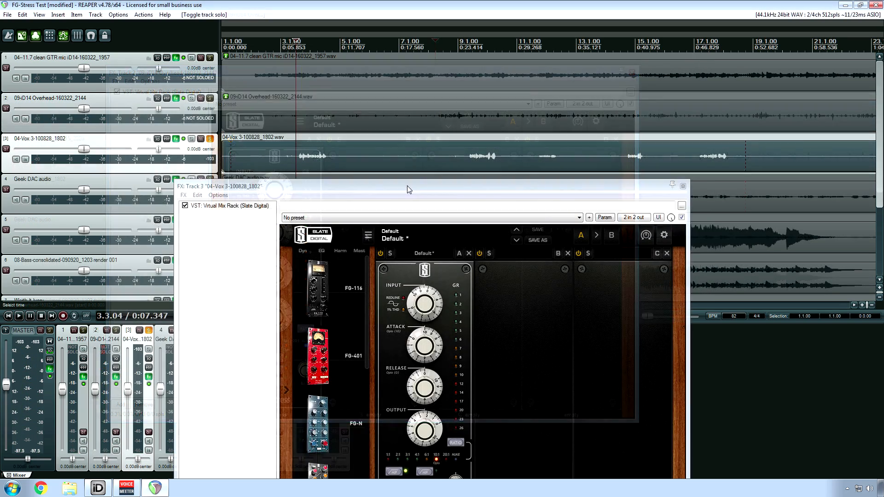
Step: View the vocal track's FG-Stress settings, close its effects chain and unsolo the track
drag(407, 186, 425, 91)
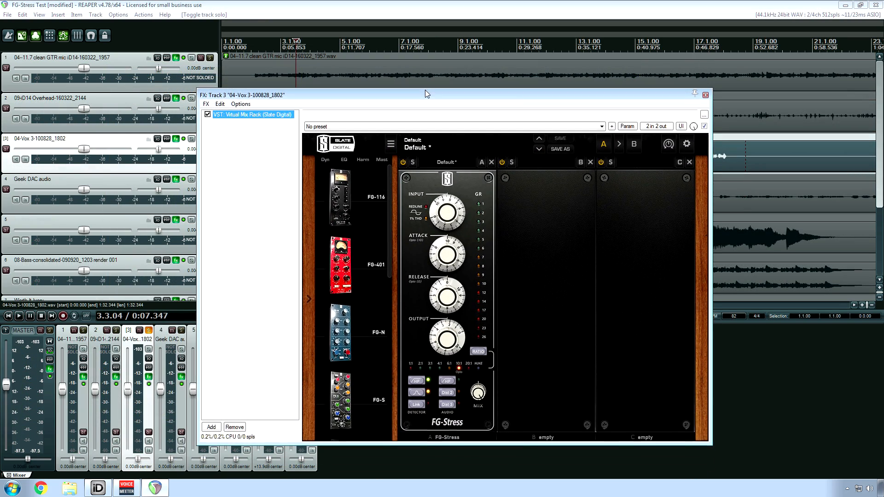
click(706, 95)
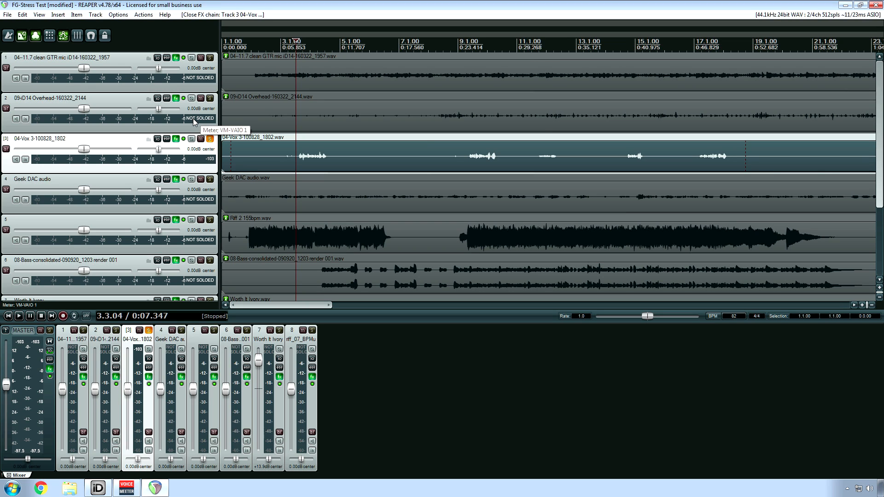
click(209, 139)
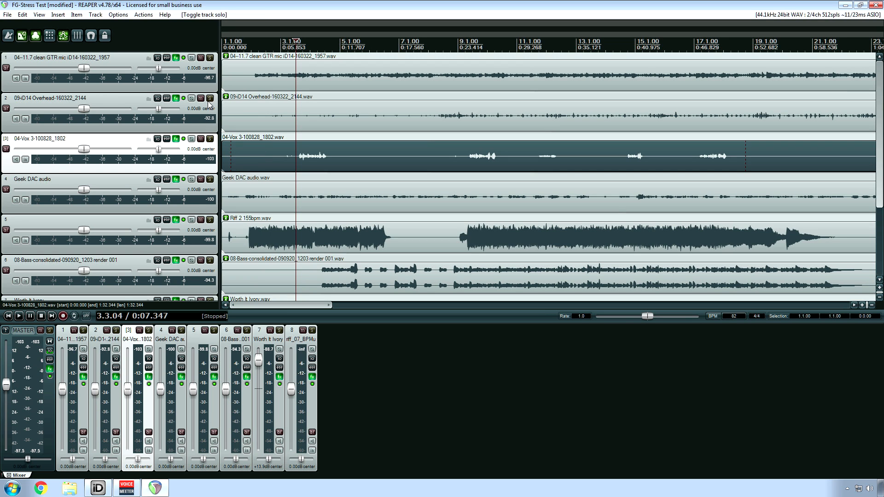
Step: Solo the clean guitar track, place the play position at about 0:03 and review its effects chain
click(210, 58)
click(253, 86)
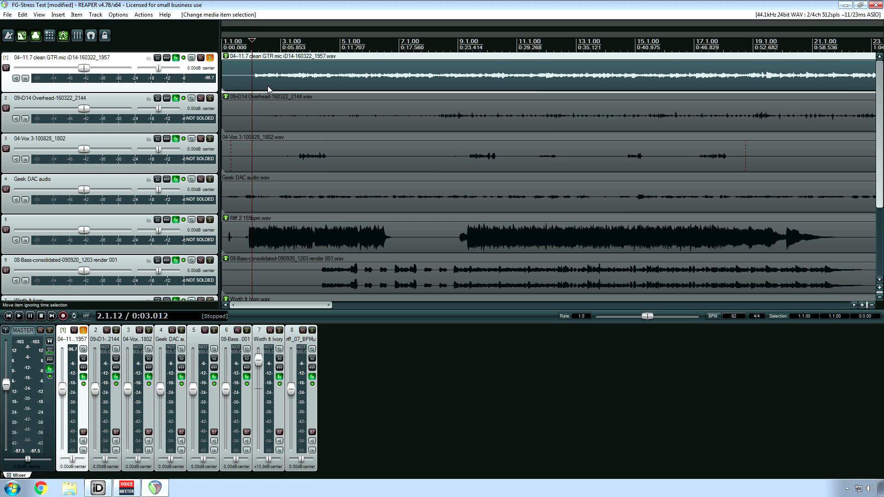
click(176, 58)
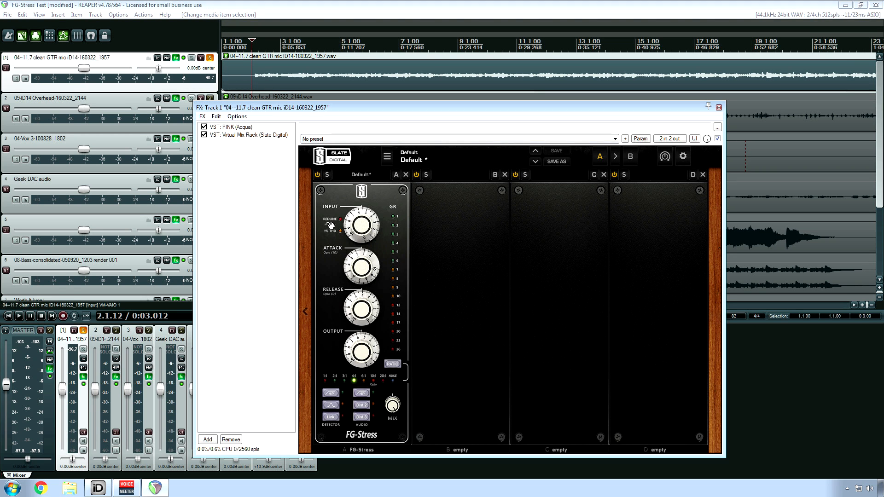
click(718, 107)
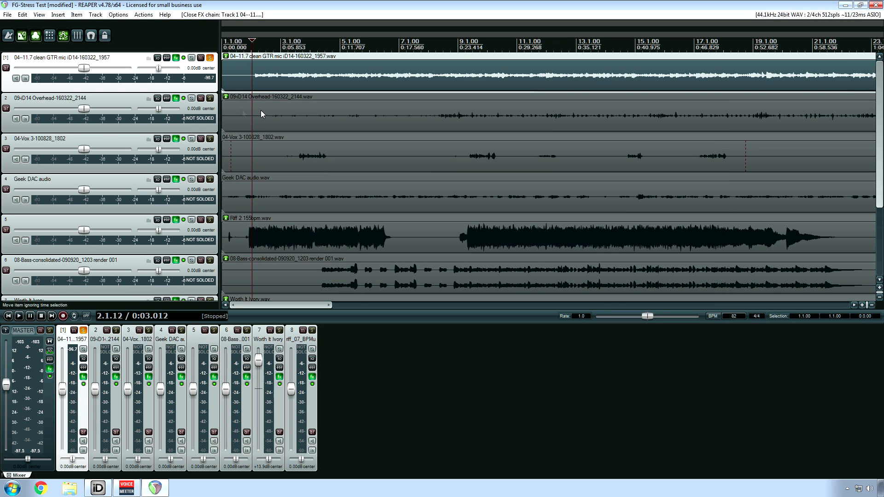
Step: Unsolo the clean guitar, place the play position at about 0:20 on the overhead track and review its effects chain
click(210, 59)
click(427, 124)
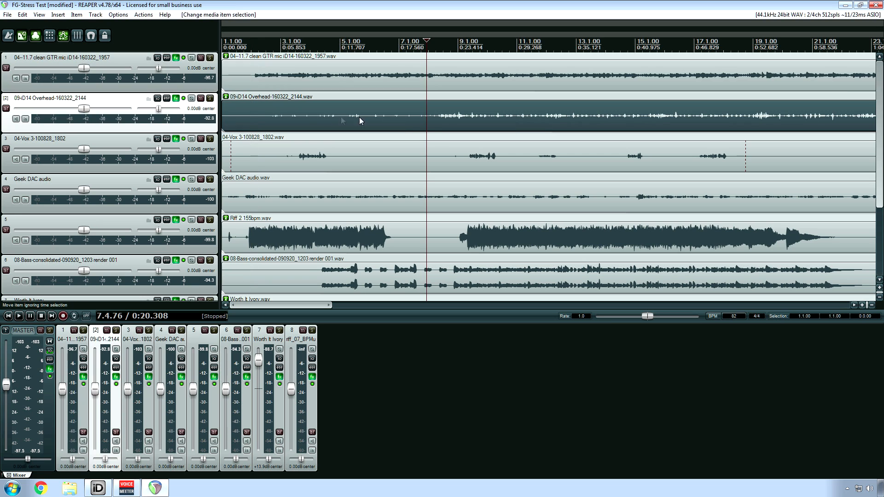
click(176, 98)
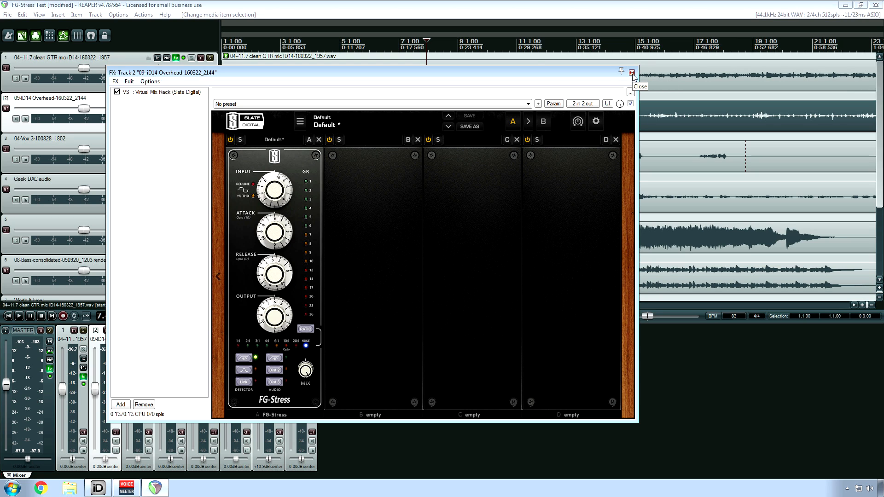
click(631, 72)
Step: Solo the 04-Vox 3 track, play it from about 0:07.5 and open its effects chain
click(209, 138)
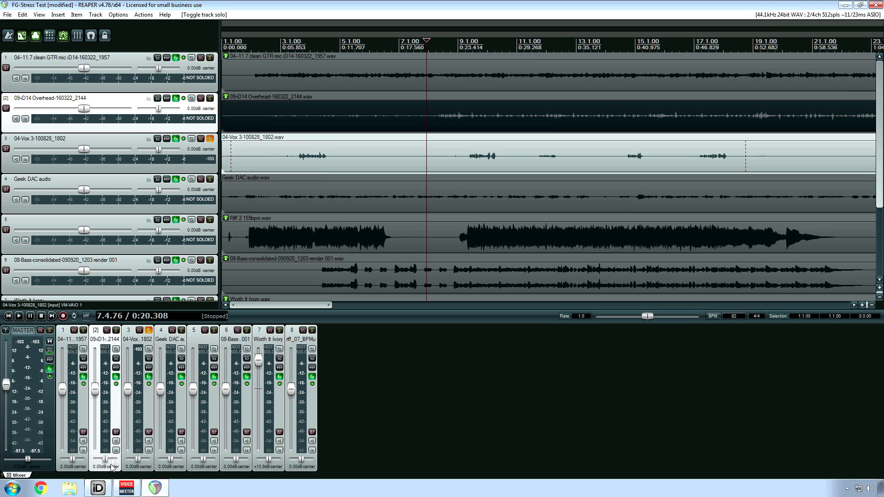
mouse_move(127, 492)
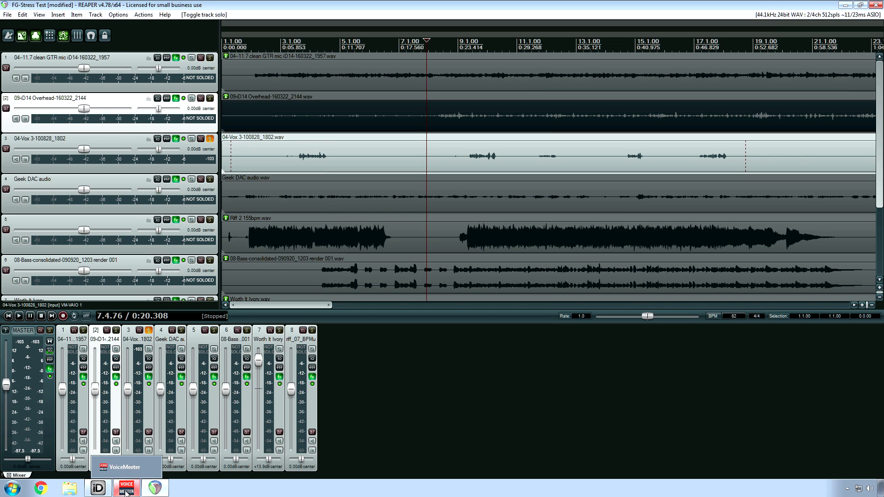
click(298, 154)
key(space)
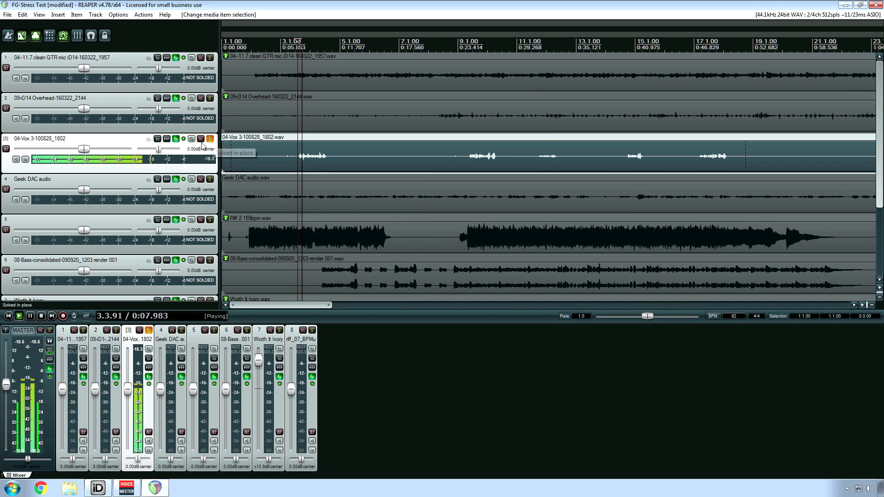
click(176, 138)
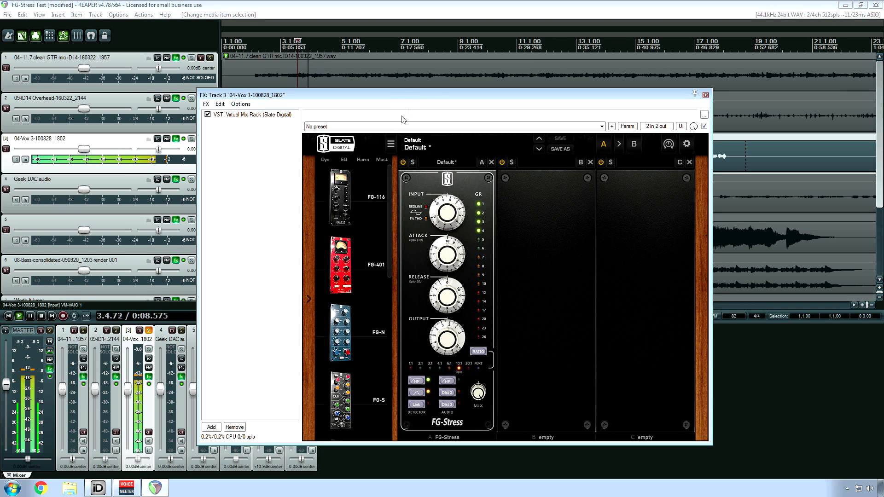
Step: Audition further vocal phrases from about 0:24 and 1:20 with the FG-Stress gain reduction meter in view
drag(437, 97, 325, 193)
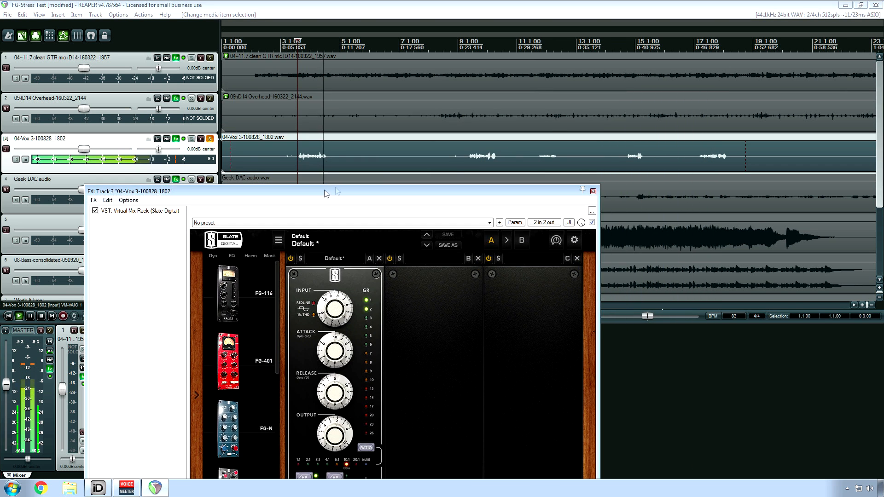
click(465, 161)
drag(400, 190, 335, 82)
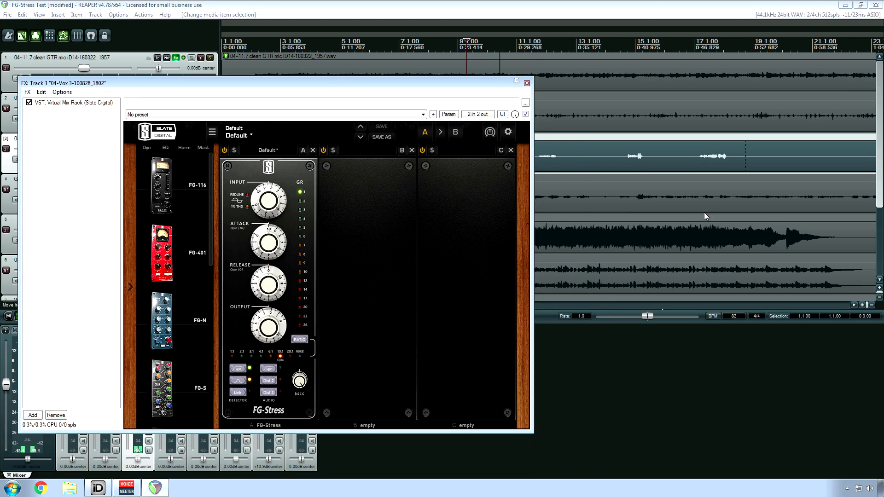
click(543, 164)
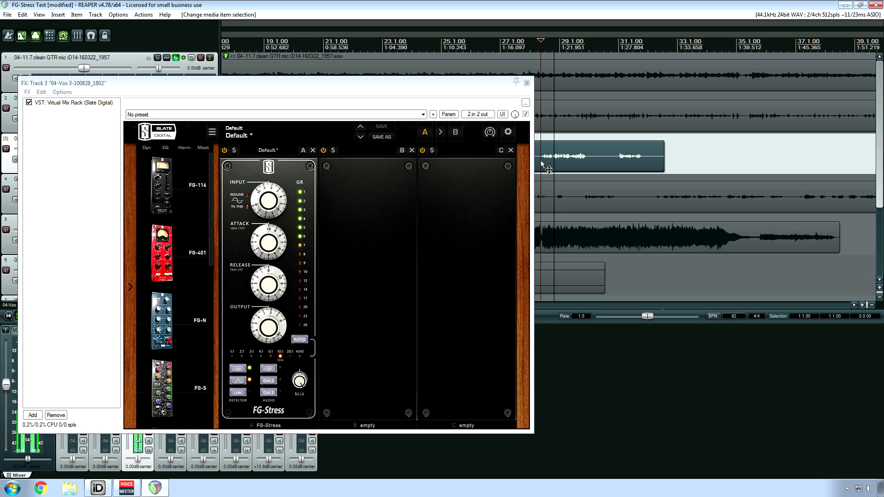
drag(237, 84, 469, 80)
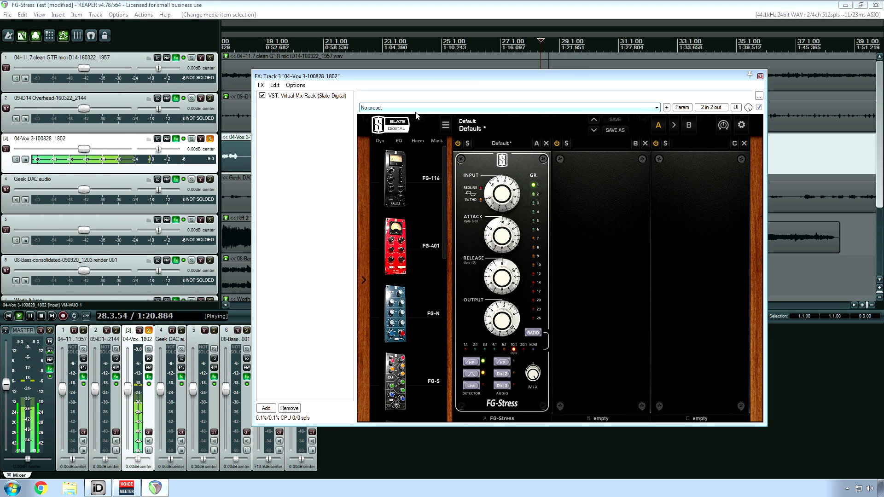
Step: Compare the vocal from about 1:20 with Virtual Mix Rack bypassed and active, closing the effects chain and stopping playback
click(262, 96)
key(space)
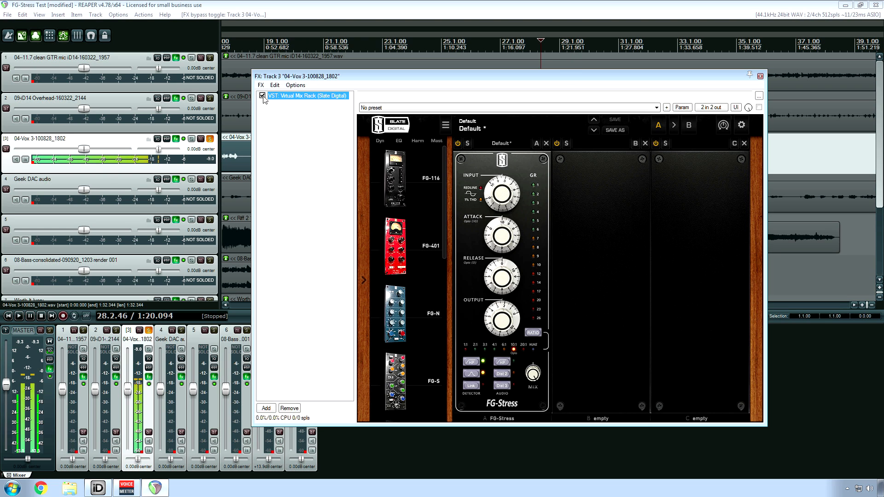
click(263, 96)
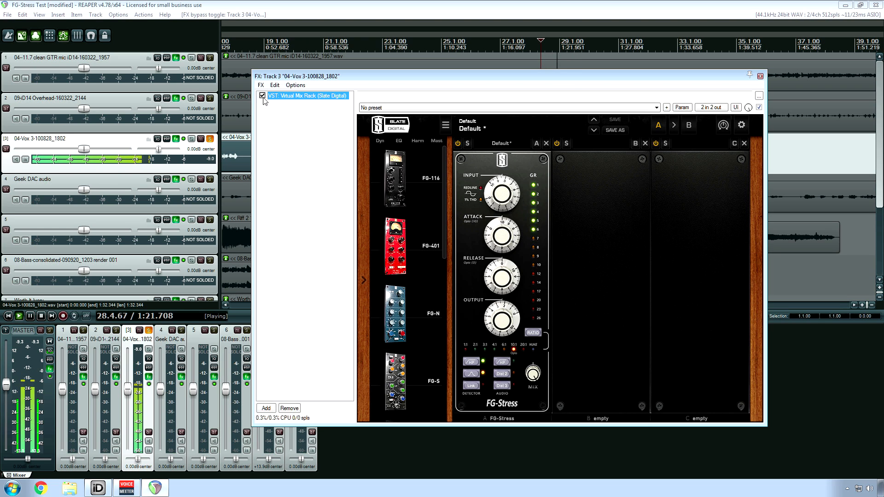
click(760, 76)
key(space)
key(space)
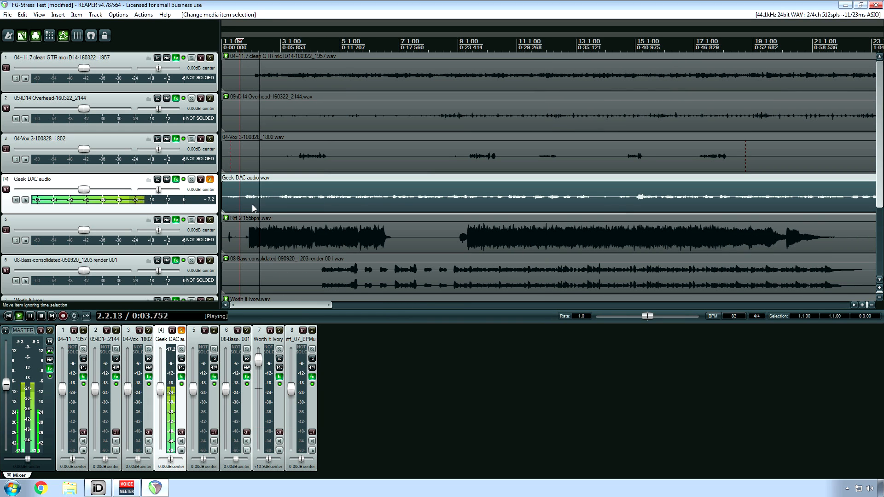
Step: Play the soloed Geek DAC audio track from near its start and view its IIEQ Pro and Virtual Mix Rack plug-ins
click(176, 179)
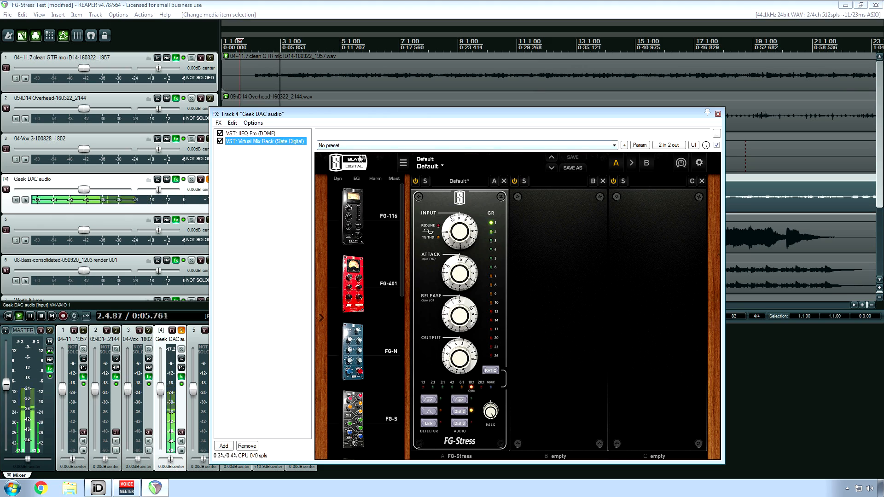
drag(449, 111, 603, 66)
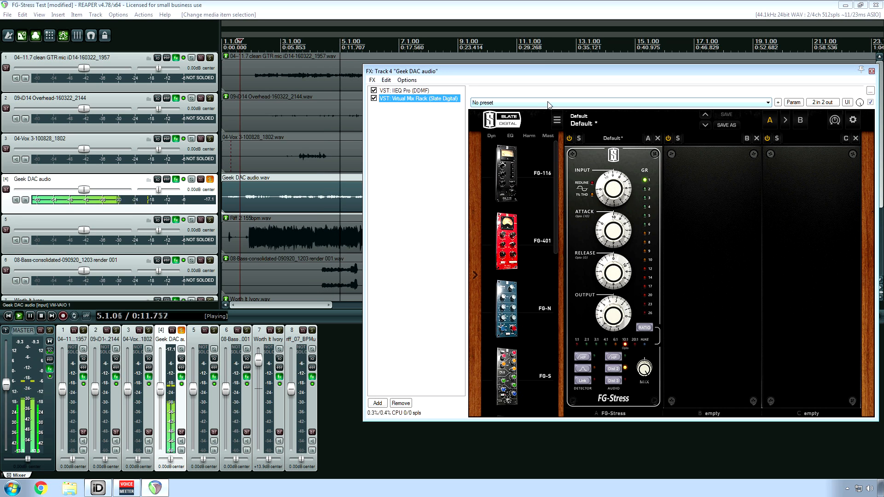
click(414, 92)
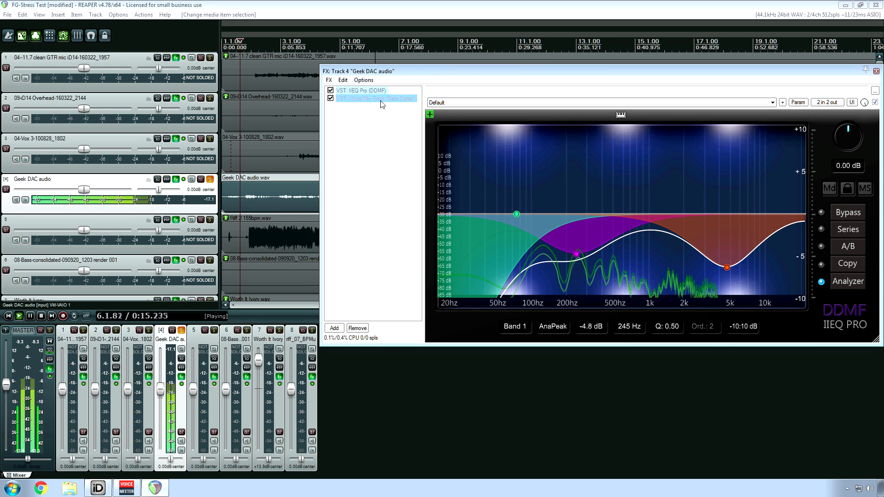
click(381, 99)
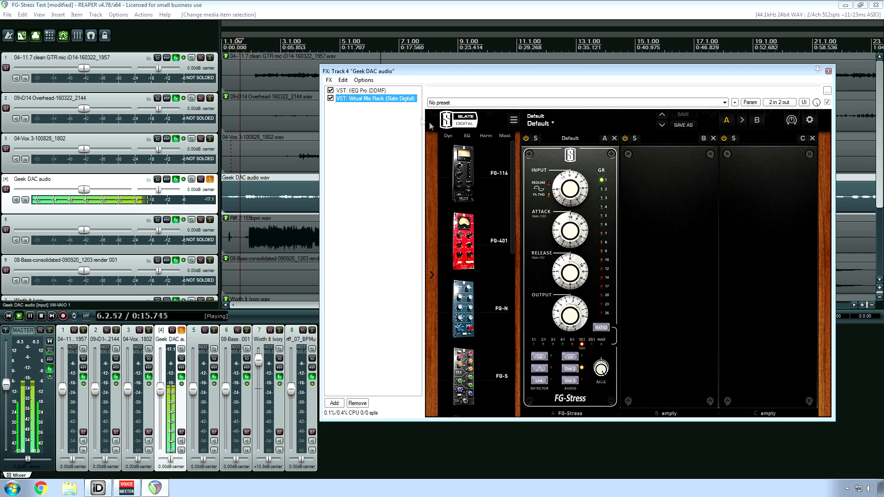
mouse_move(499, 164)
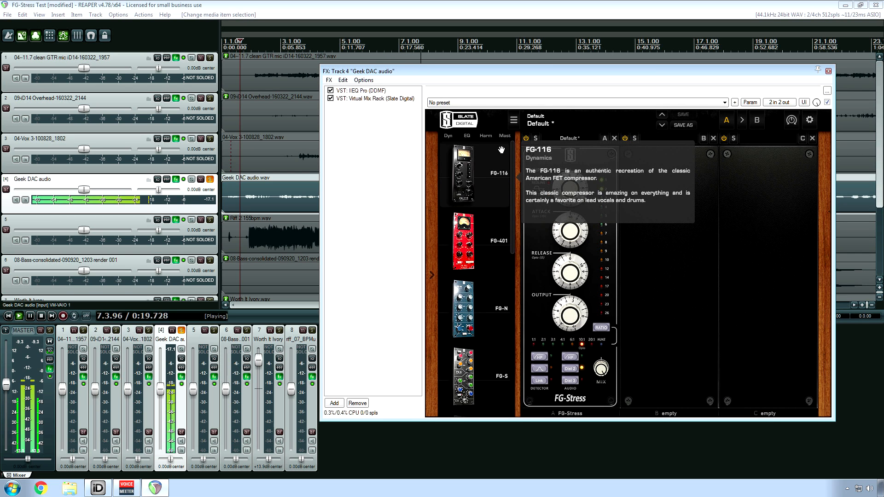
Step: Compare the Geek DAC audio with Virtual Mix Rack bypassed and active, stopping playback and closing the effects chain
click(331, 98)
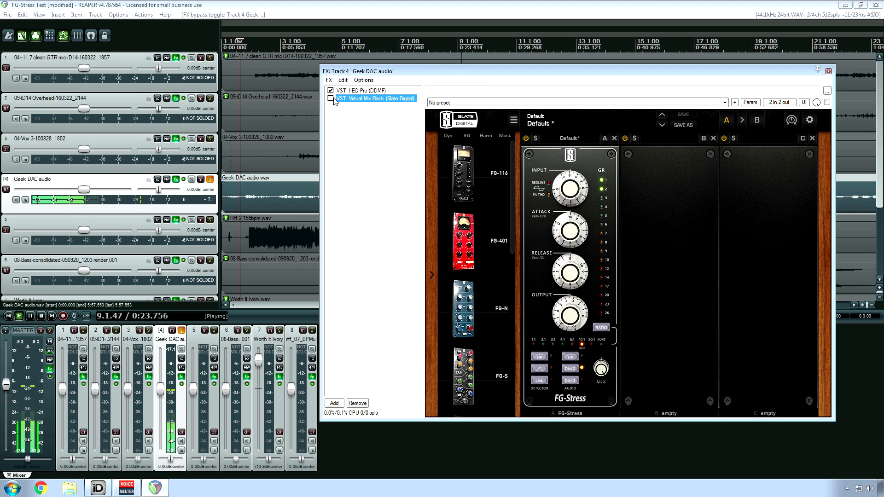
click(331, 98)
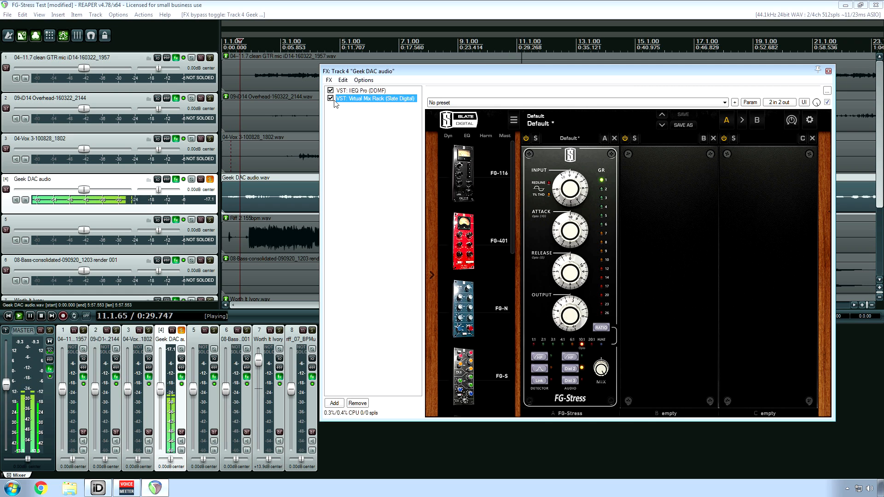
click(358, 128)
key(space)
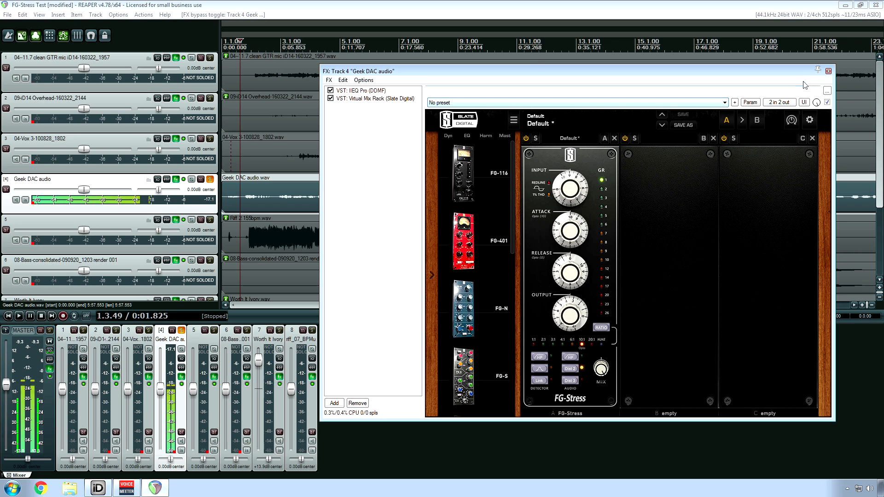
click(828, 71)
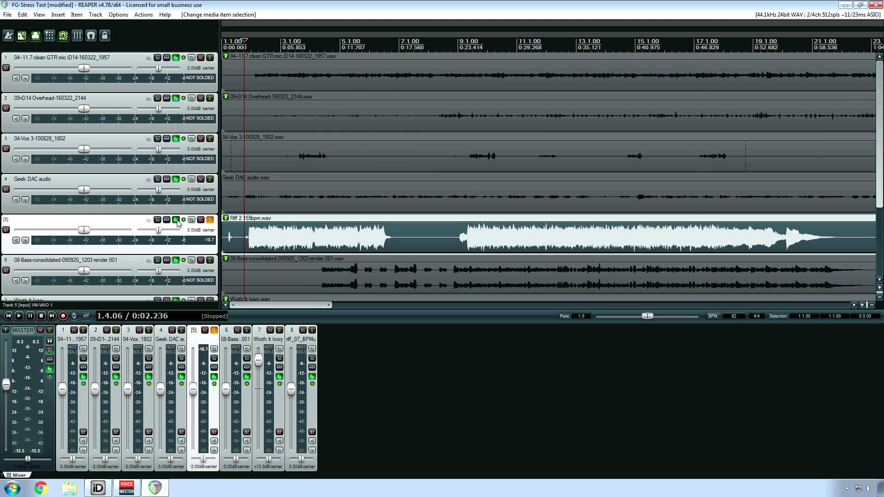
Step: Open track 5's effects chain and play its riff from about 0:02 with the Trimmer and FG-Stress modules in view
click(176, 220)
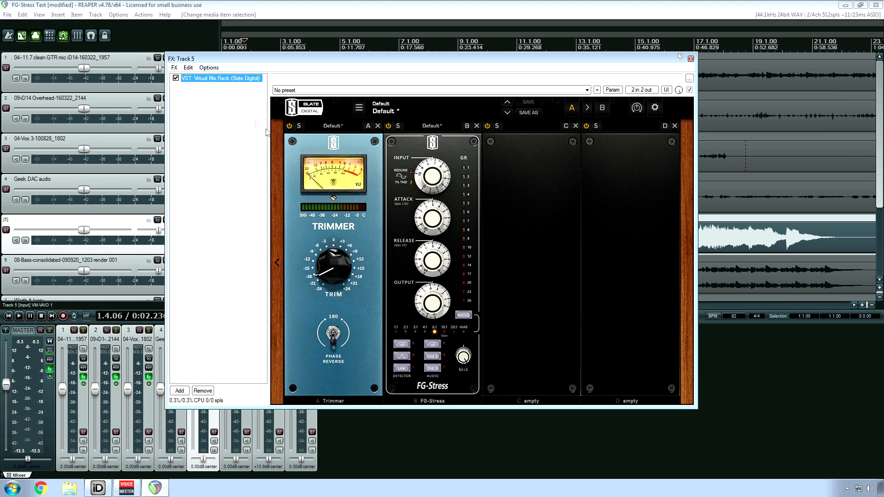
key(space)
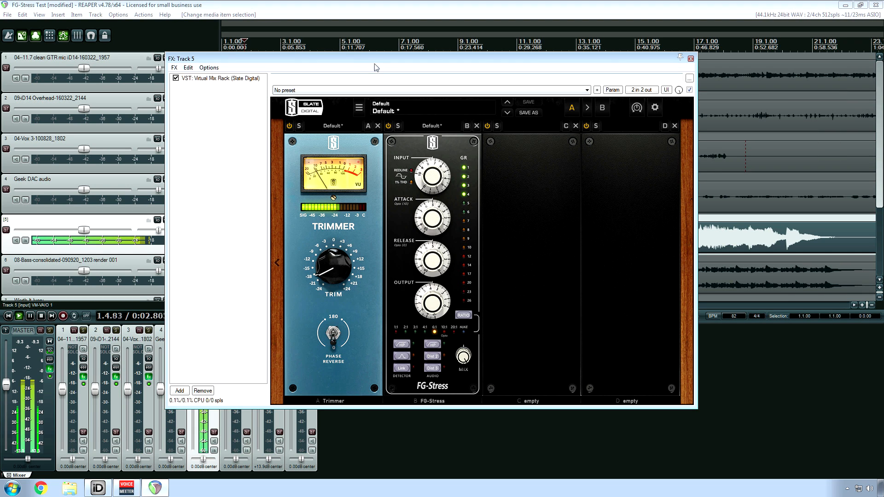
drag(390, 58, 536, 76)
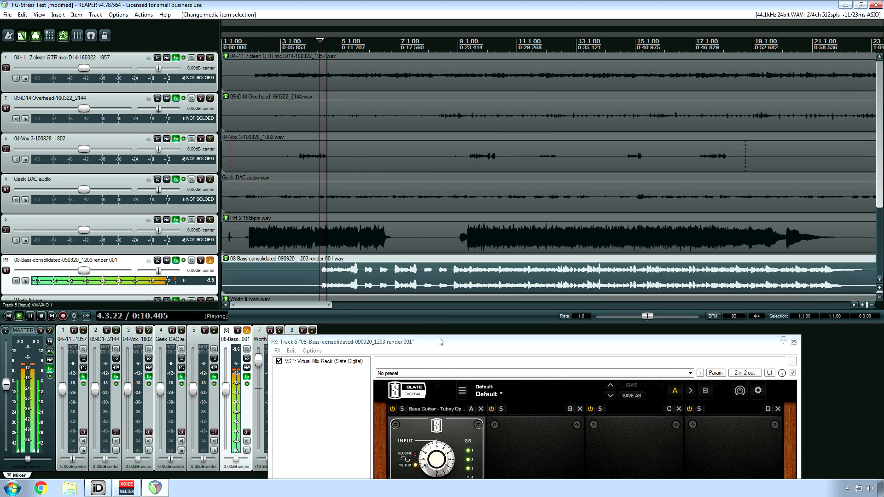
Step: Compare the playing bass track with Virtual Mix Rack bypassed and active, closing its effects chain and stopping playback
drag(456, 130, 453, 74)
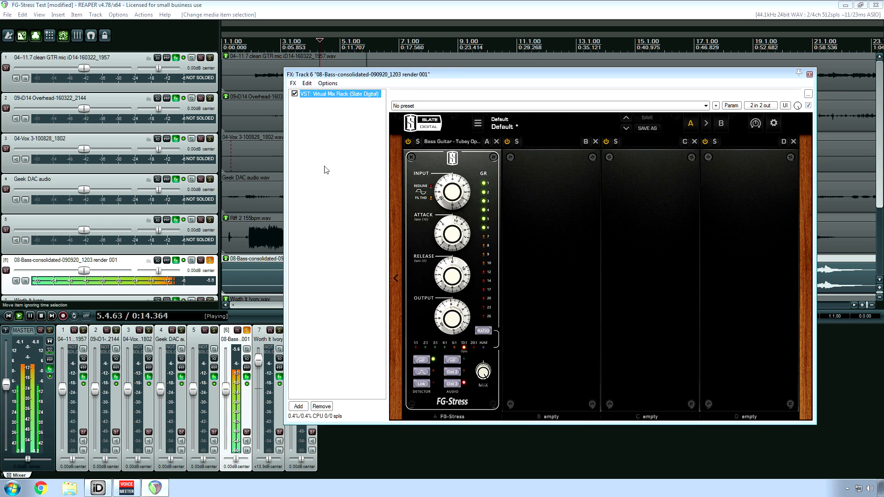
click(295, 94)
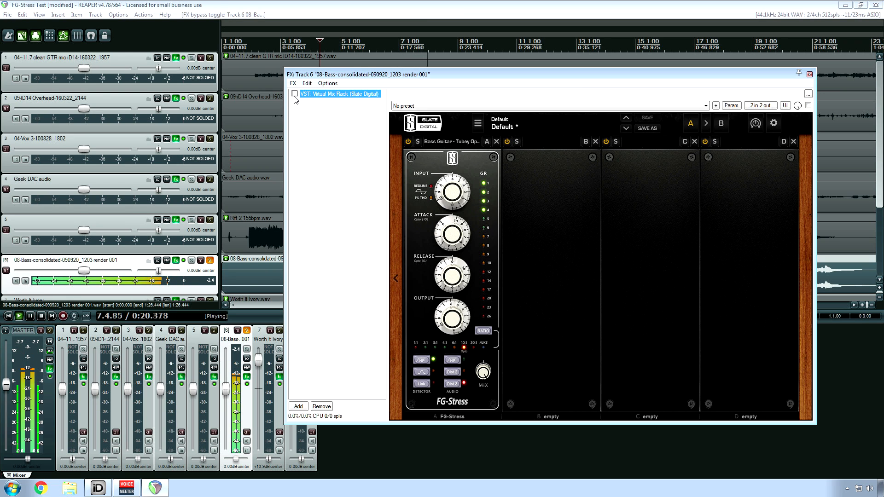
click(294, 94)
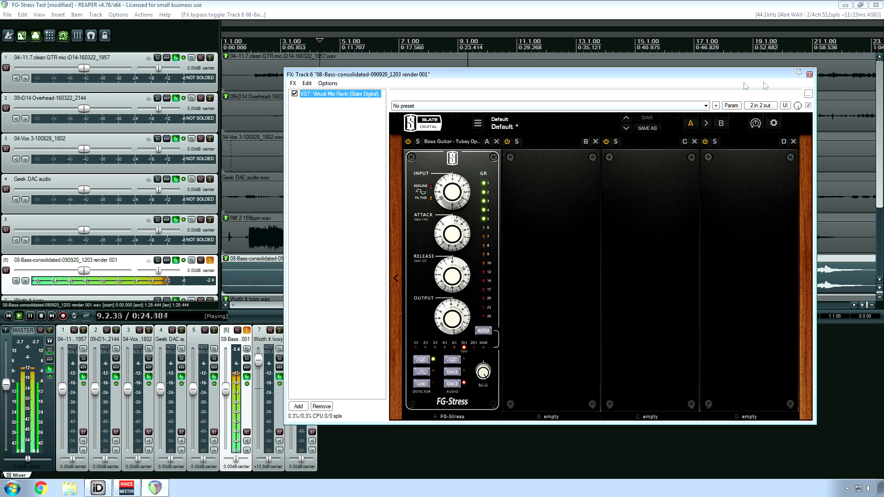
click(810, 75)
key(space)
Step: Solo the Worth It Ivory track in place of the bass and play it from about 0:02
click(210, 260)
click(279, 330)
key(space)
scroll(879, 151, down, 3)
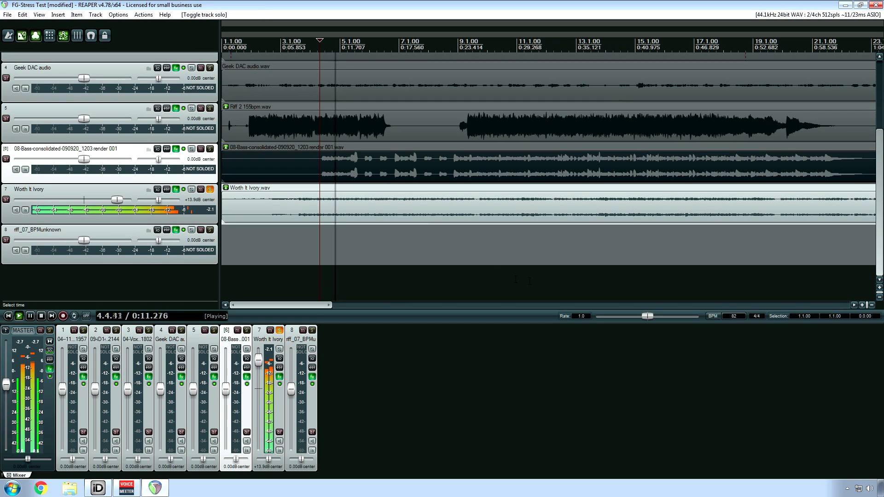
key(space)
click(237, 212)
key(space)
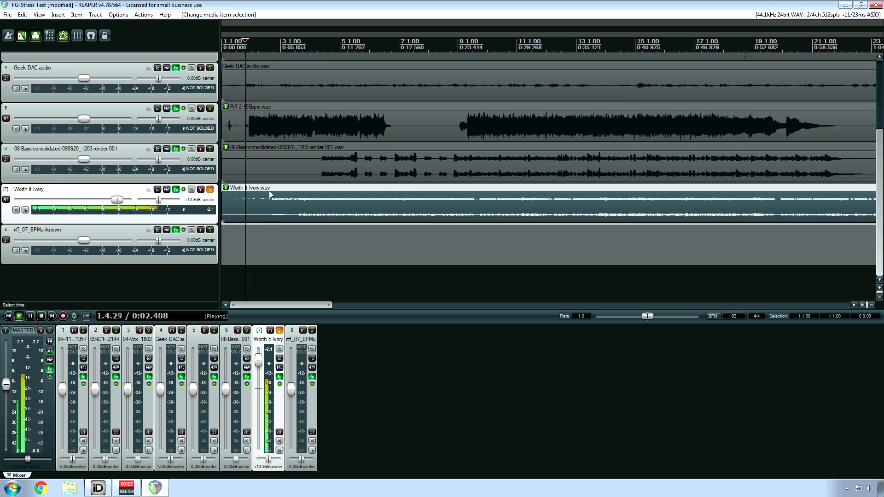
Step: Open the Worth It Ivory effects chain, raise the FG-Stress output level during playback and stop playback
click(176, 190)
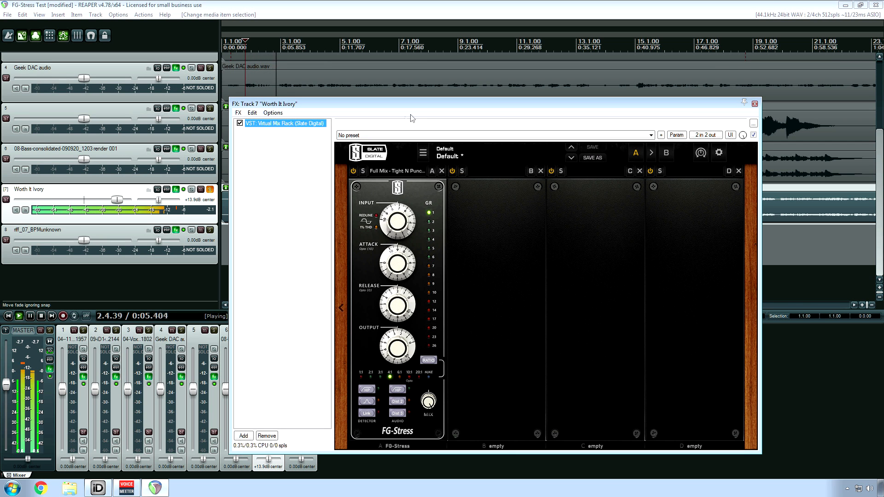
drag(433, 106, 542, 79)
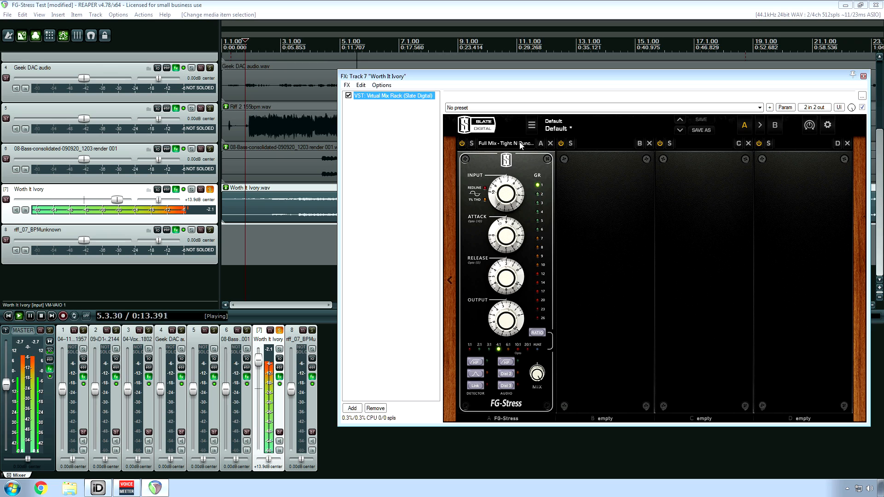
drag(509, 320, 509, 324)
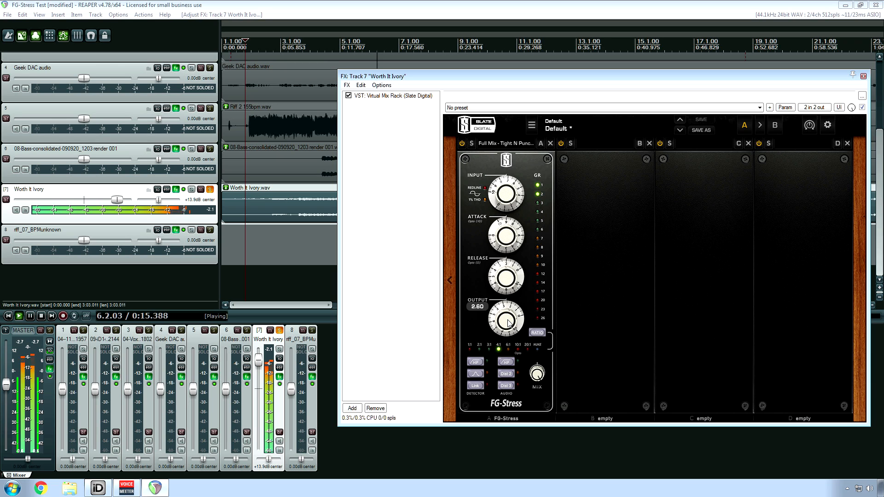
drag(508, 323, 512, 294)
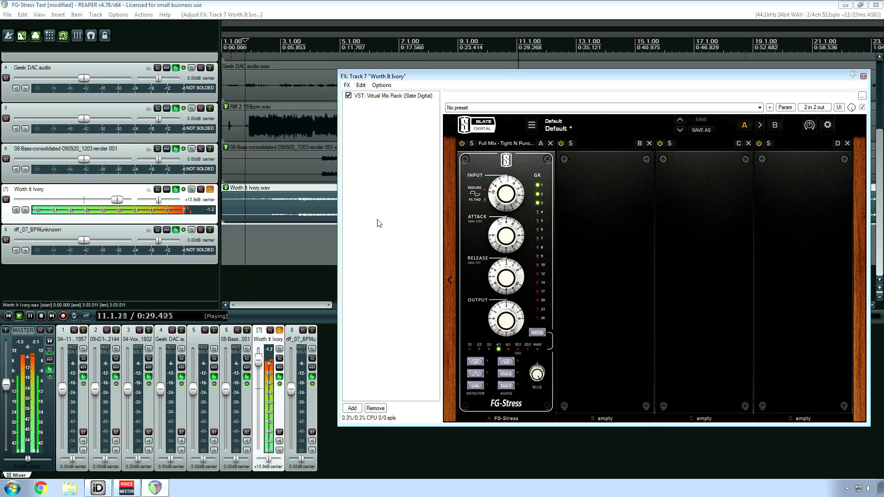
key(space)
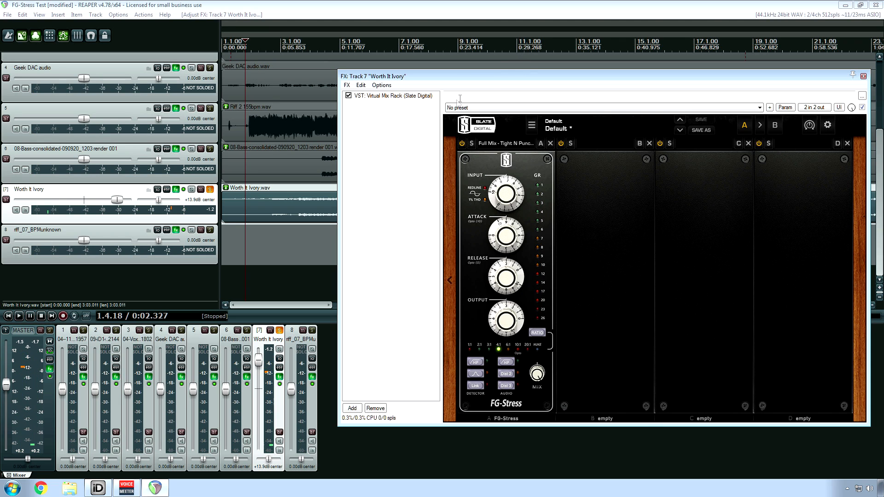
Step: Set the FG-Stress ratio on Worth It Ivory to 10:1 (Opto)
click(543, 7)
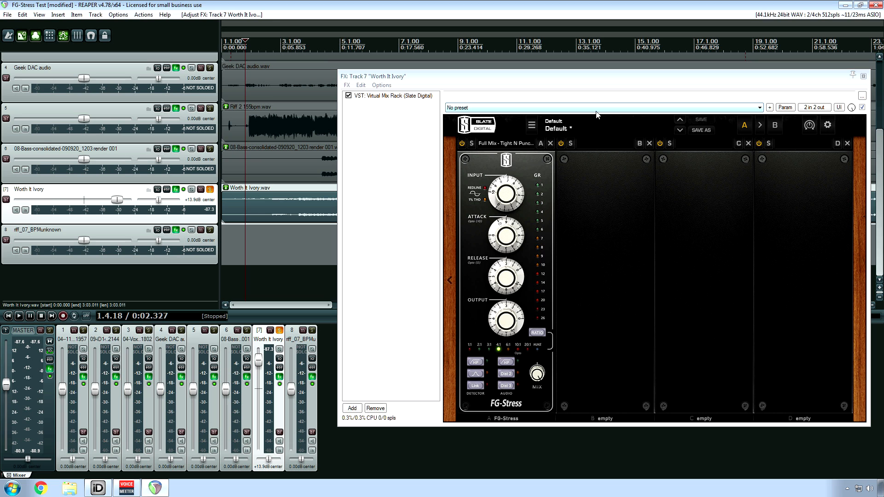
drag(583, 83, 427, 90)
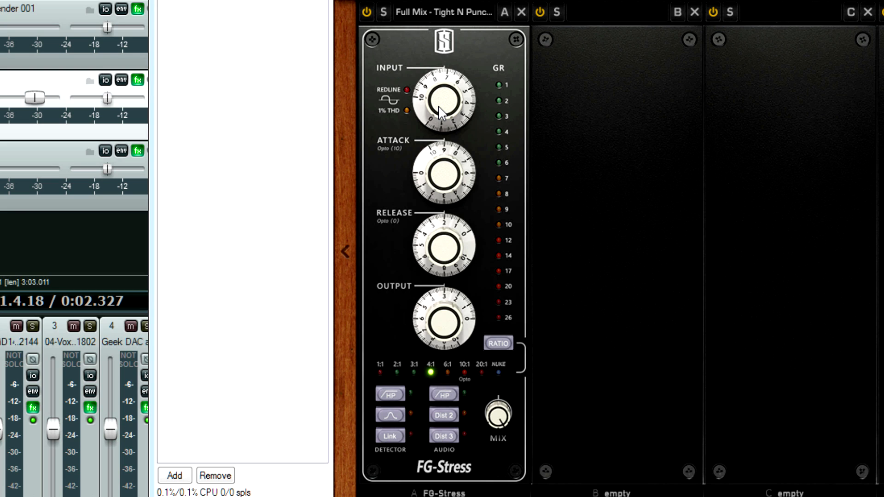
mouse_move(423, 111)
drag(384, 372, 459, 371)
click(498, 349)
mouse_move(506, 404)
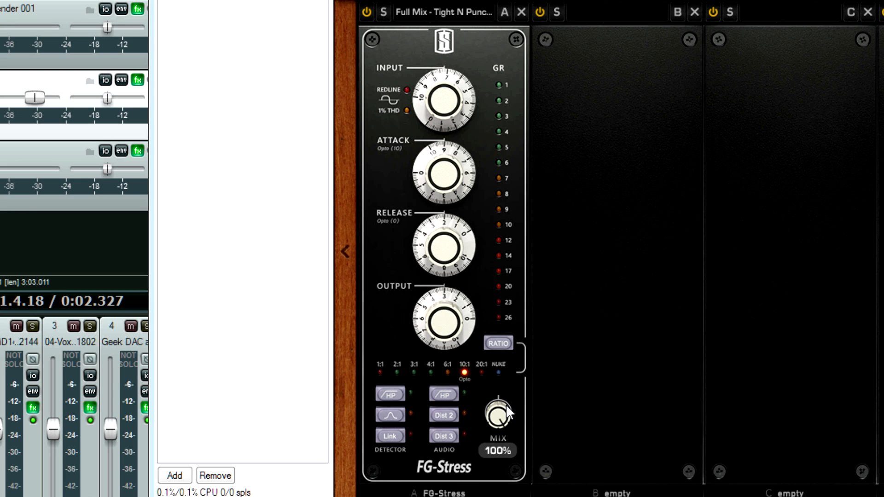